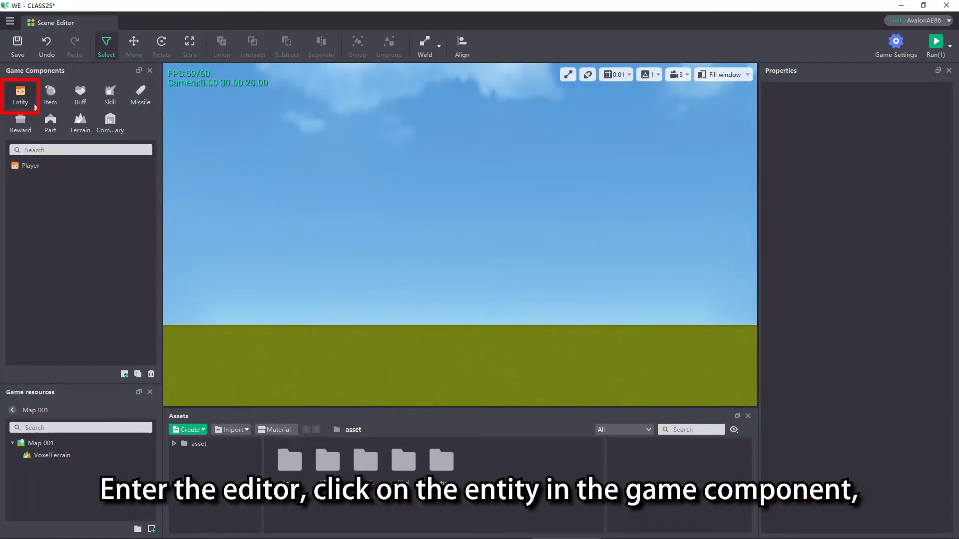
# Add a new entity template called 'AI' under Game Components.
pyautogui.click(125, 374)
pyautogui.write('AI')
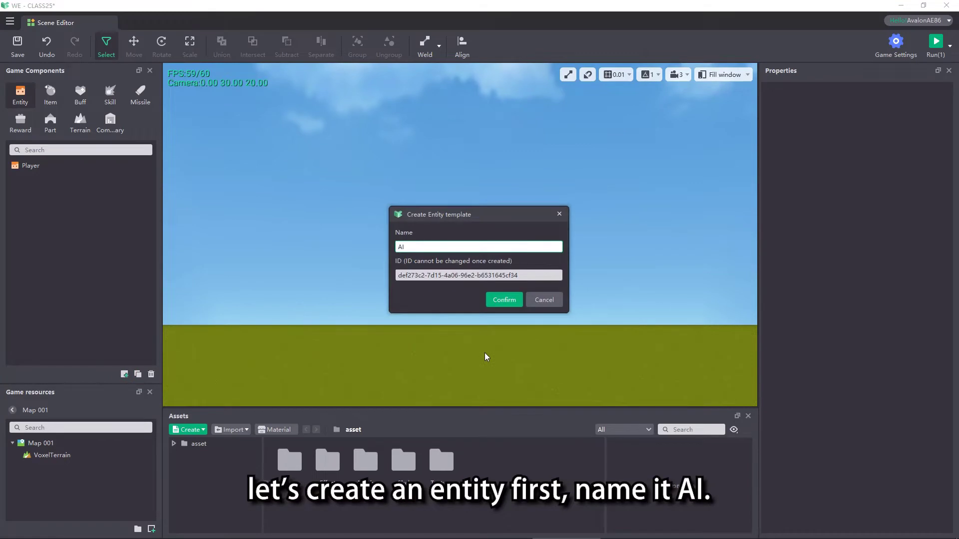
pyautogui.click(497, 298)
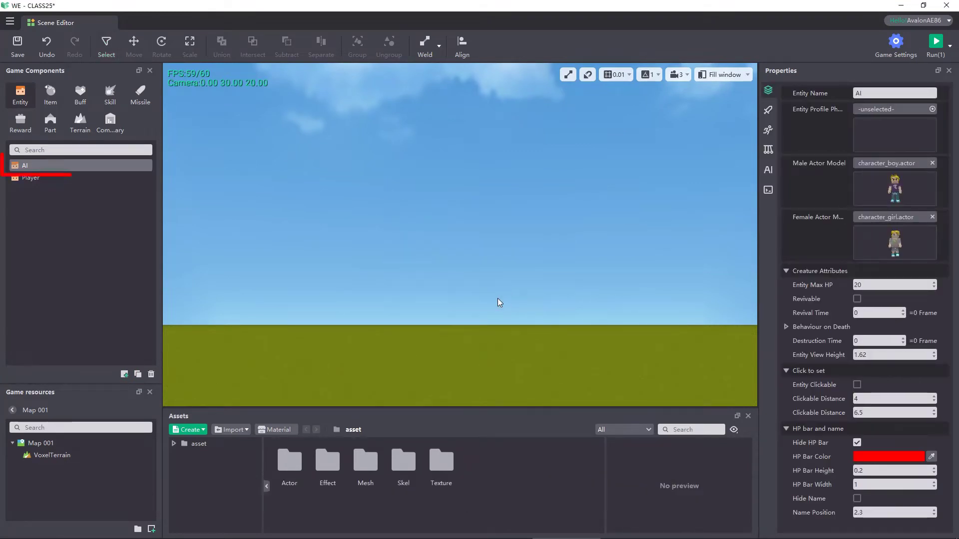
# Select the AI entity and enable Entity AI in its AI properties.
pyautogui.click(75, 166)
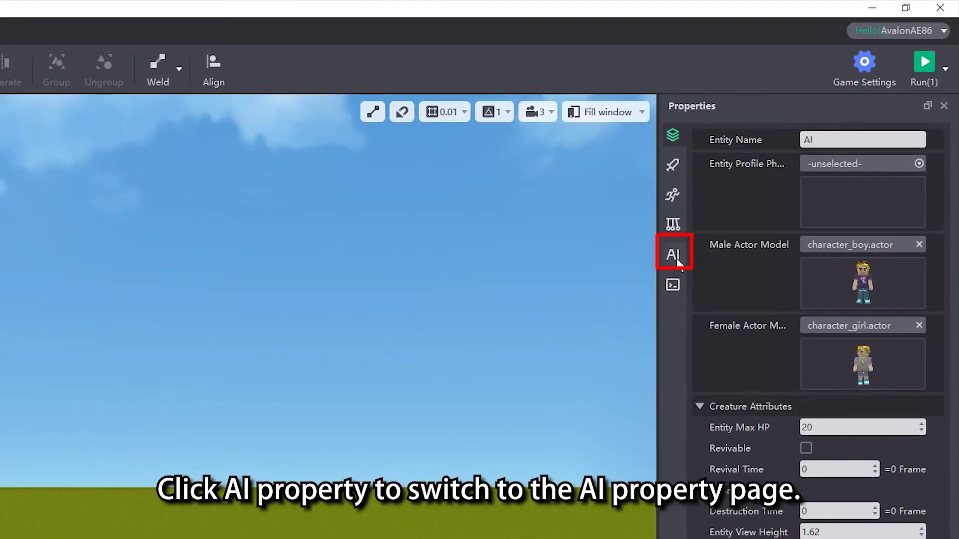
pyautogui.click(677, 260)
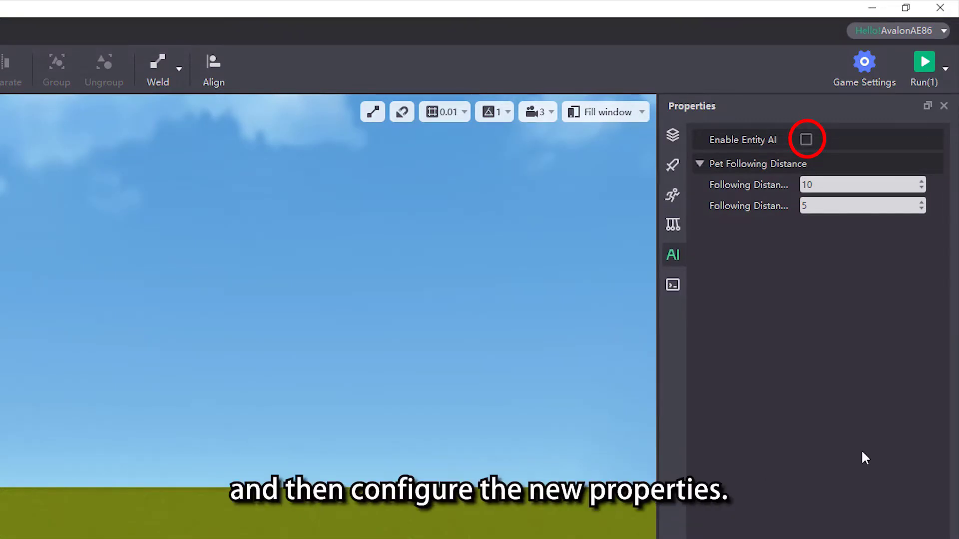
pyautogui.click(806, 140)
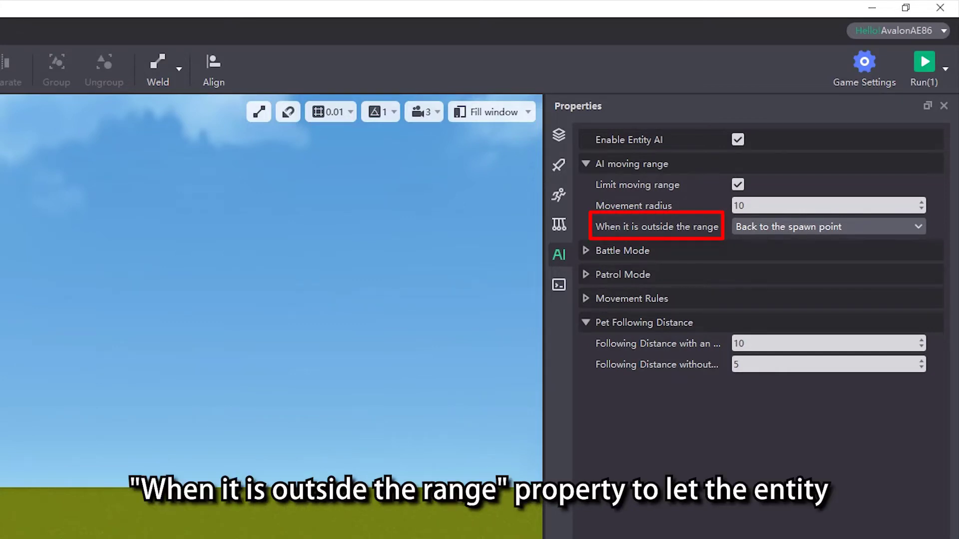
# Keep the out-of-range behaviour at Back to the spawn point for radius 10.
pyautogui.click(800, 230)
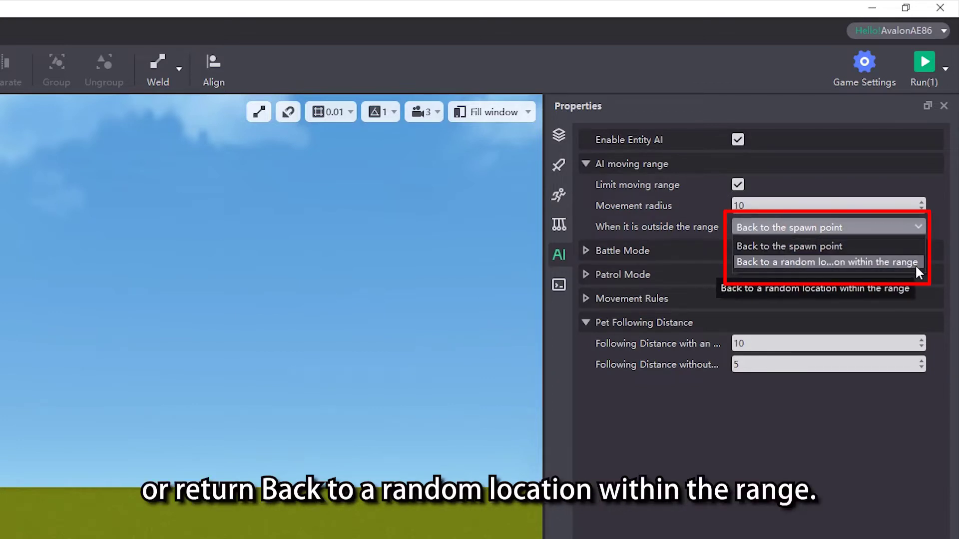
pyautogui.click(809, 532)
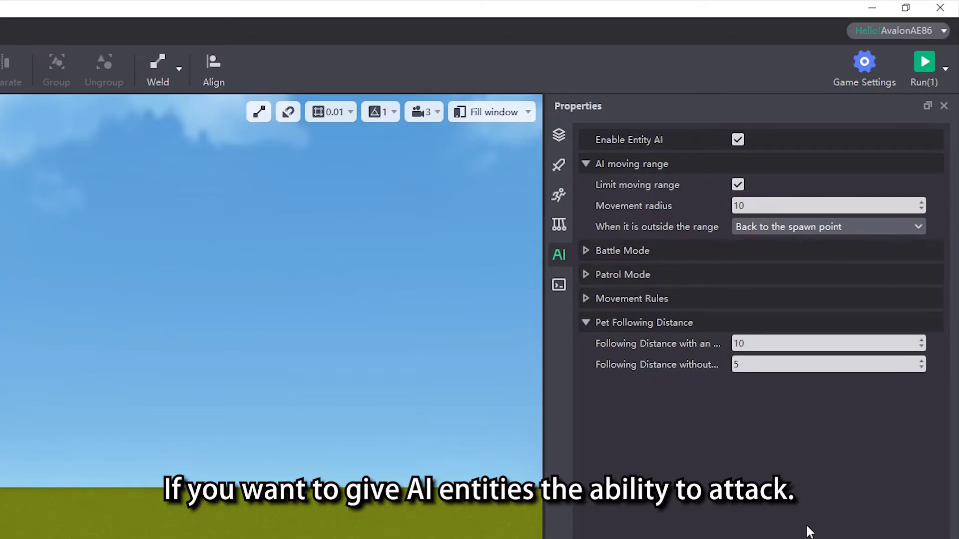
# Enable Can attack enemies in Battle Mode, keeping Passive attack against players only.
pyautogui.click(586, 251)
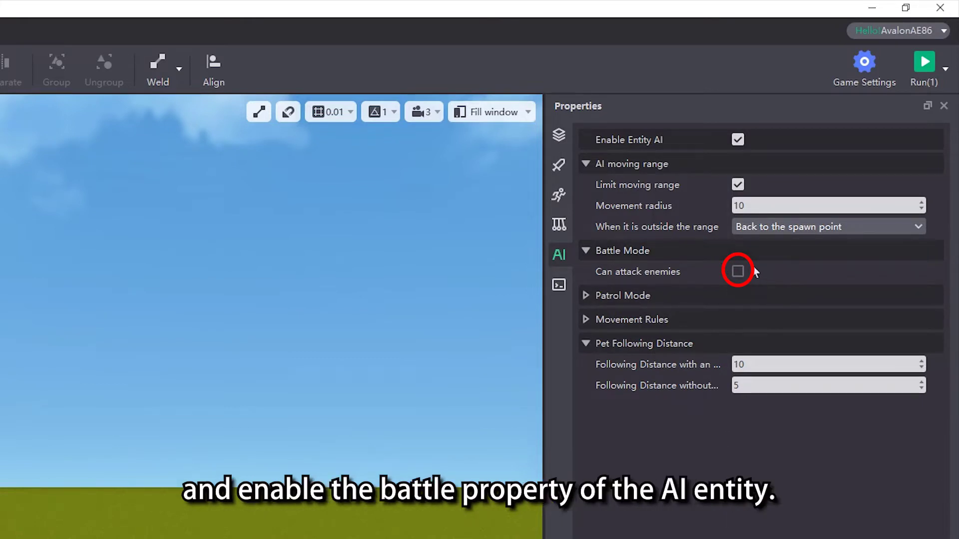
pyautogui.click(738, 272)
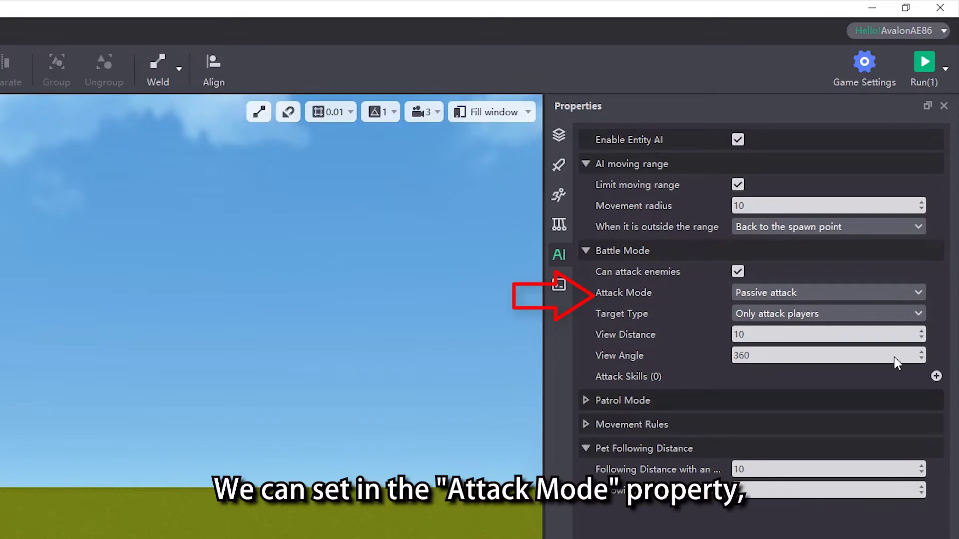
pyautogui.click(919, 294)
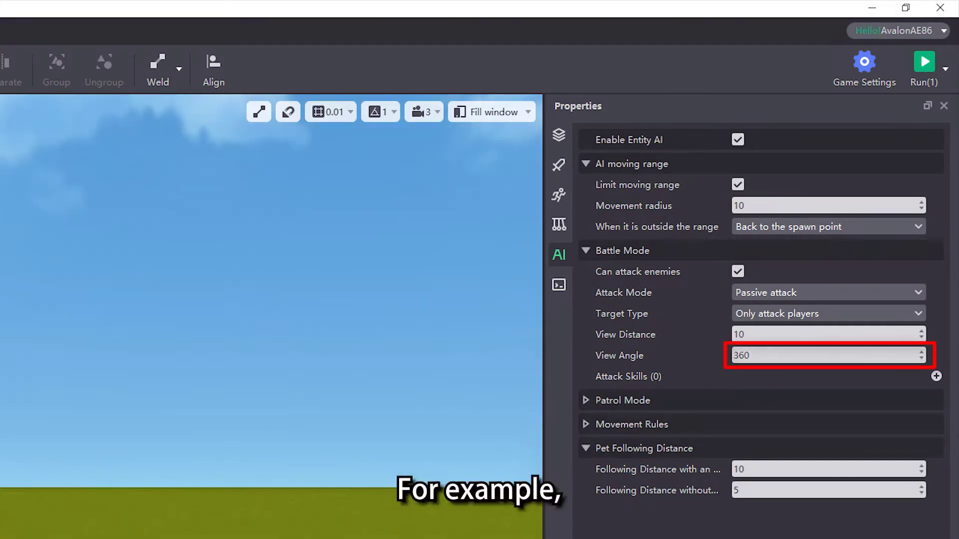
# Replace the View Angle value 360 with 180.
pyautogui.moveTo(772, 355); pyautogui.dragTo(729, 355)
pyautogui.write('180')
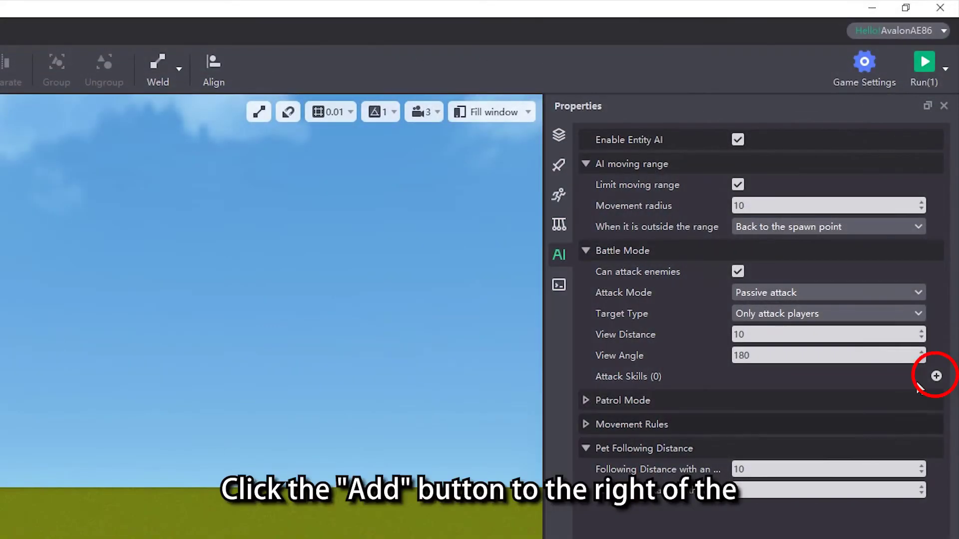
# Add attack skill entry 1 and assign it the 'attack' skill.
pyautogui.click(936, 376)
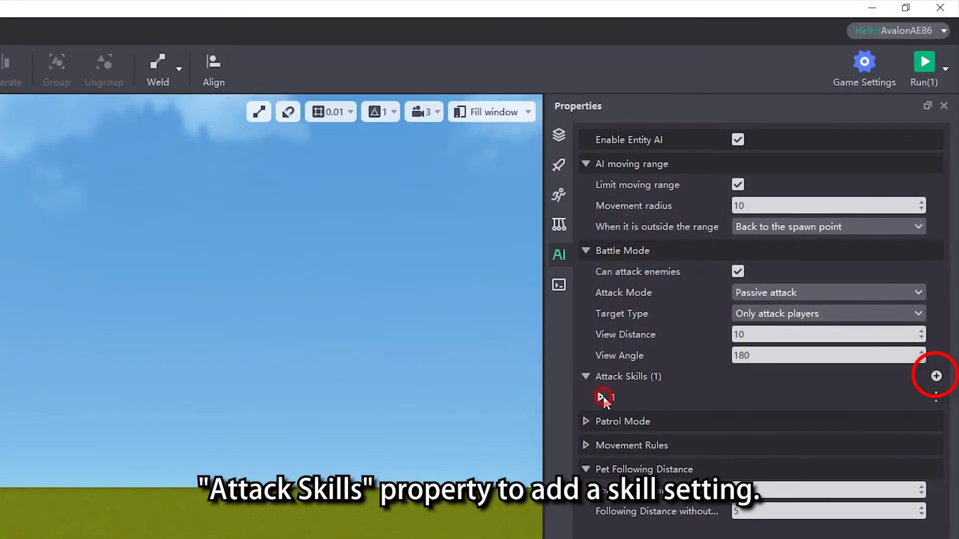
pyautogui.click(602, 398)
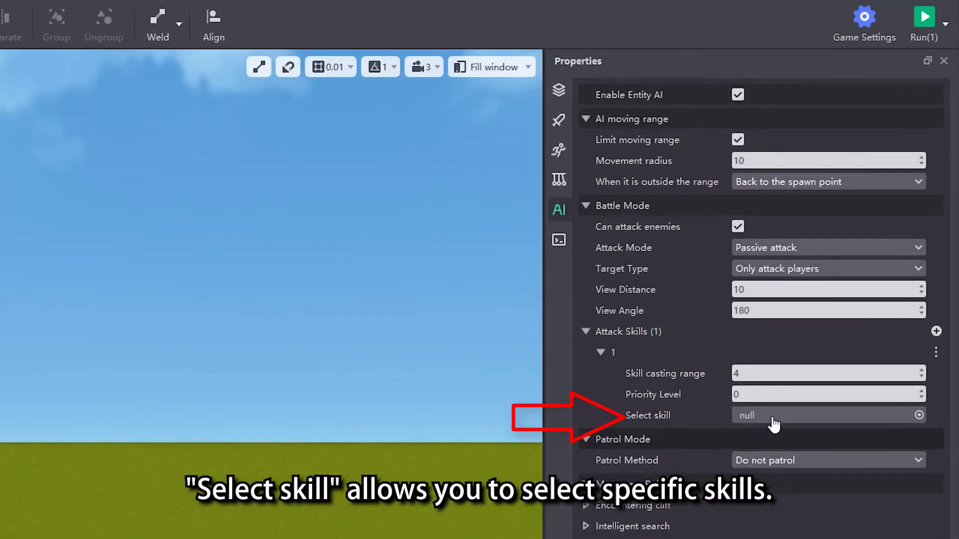
pyautogui.click(772, 416)
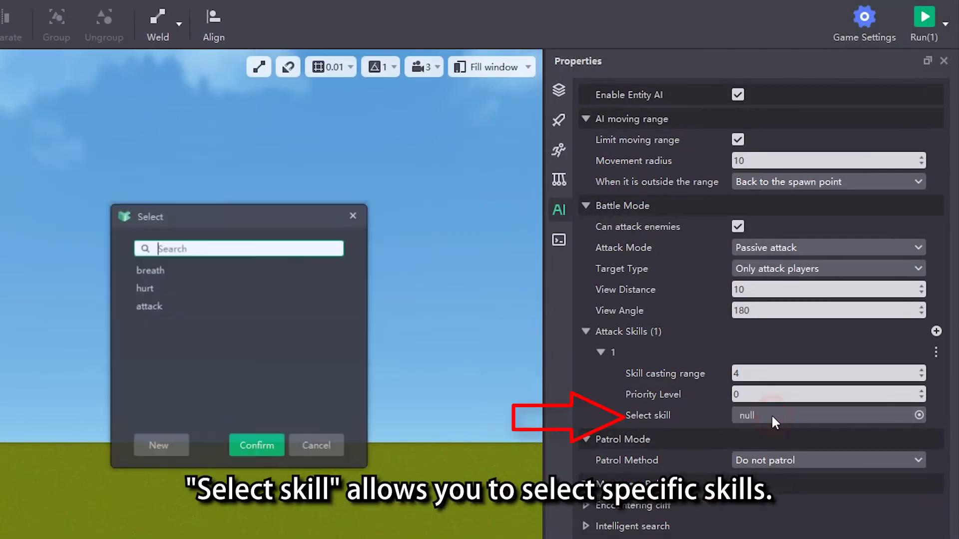
pyautogui.click(178, 306)
pyautogui.click(254, 439)
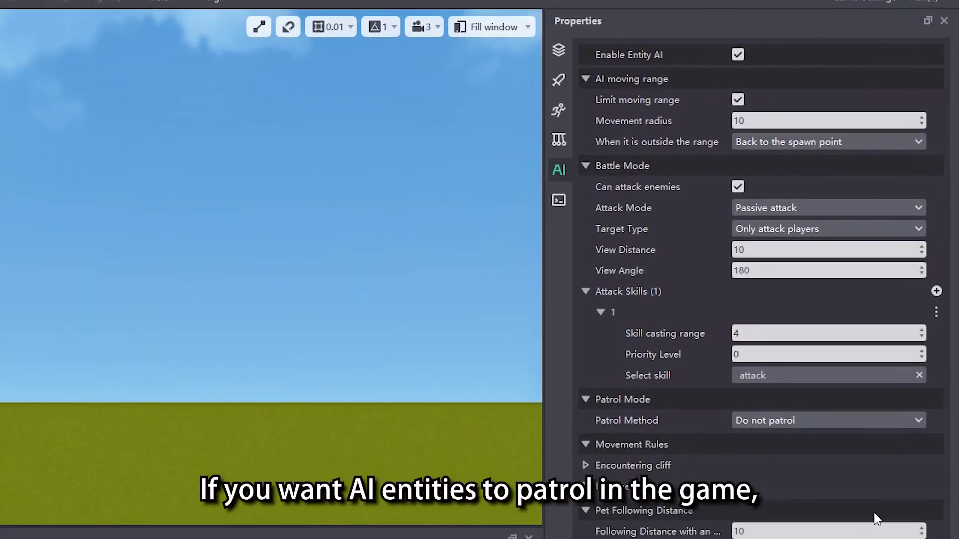
# Set the Patrol Method to Patrol randomly.
pyautogui.click(919, 421)
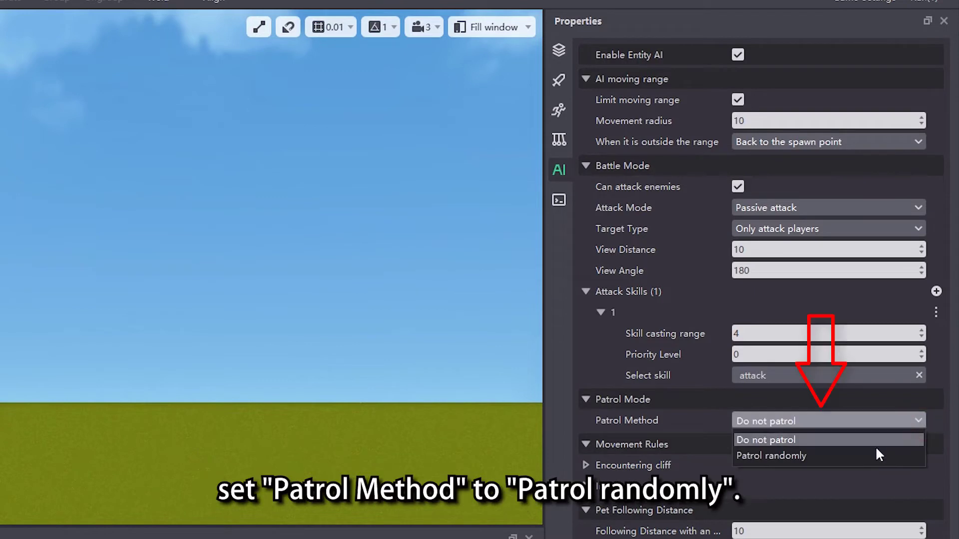
pyautogui.click(861, 454)
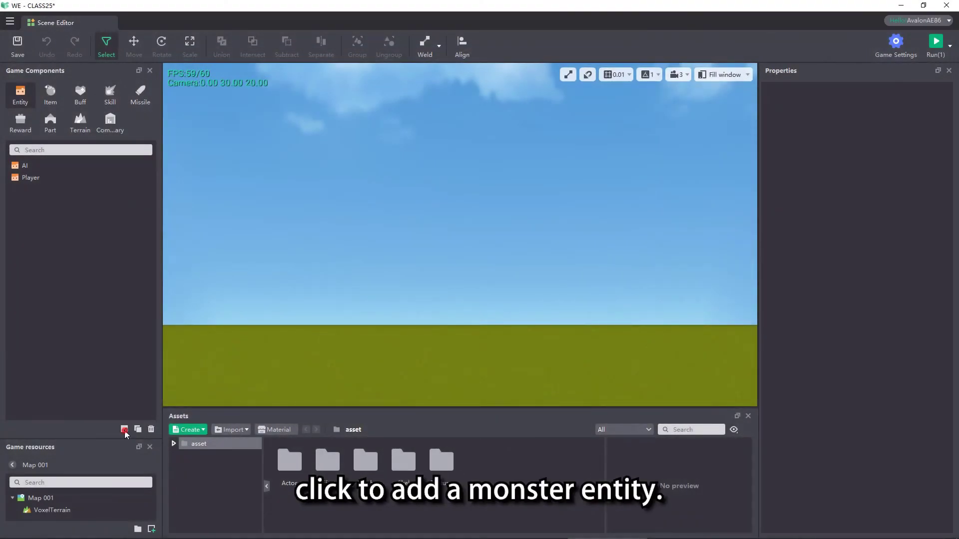
# Create a 'monster' entity template and turn on its Entity AI.
pyautogui.click(125, 429)
pyautogui.write('monster')
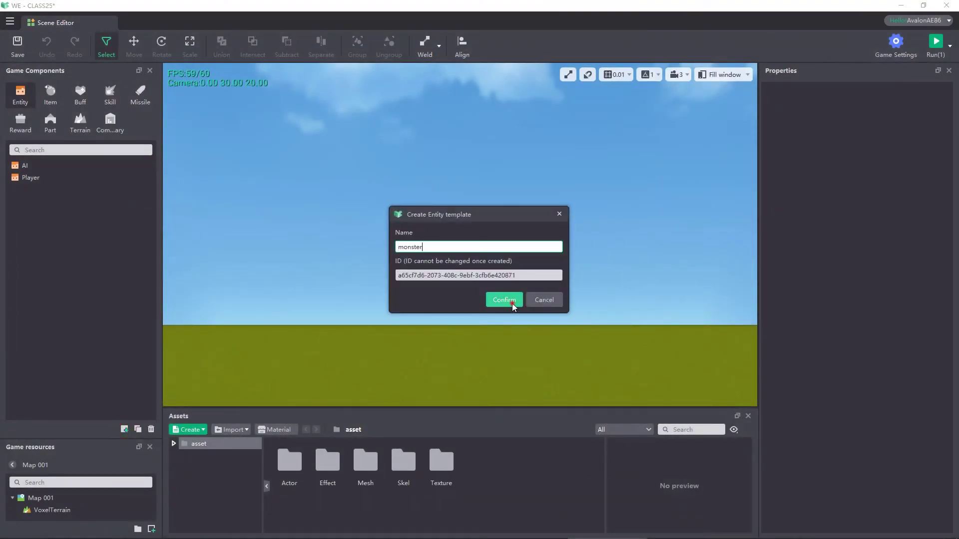
pyautogui.click(512, 302)
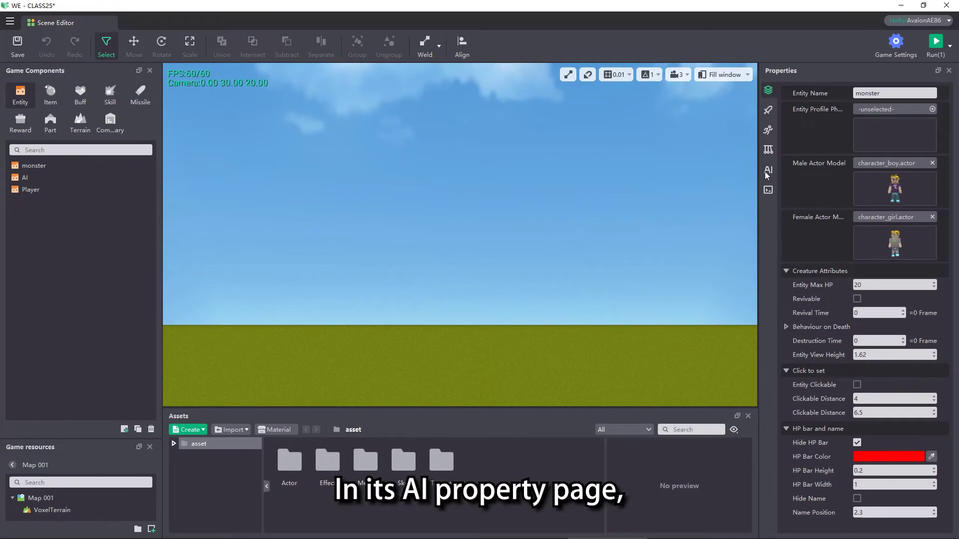
pyautogui.click(768, 170)
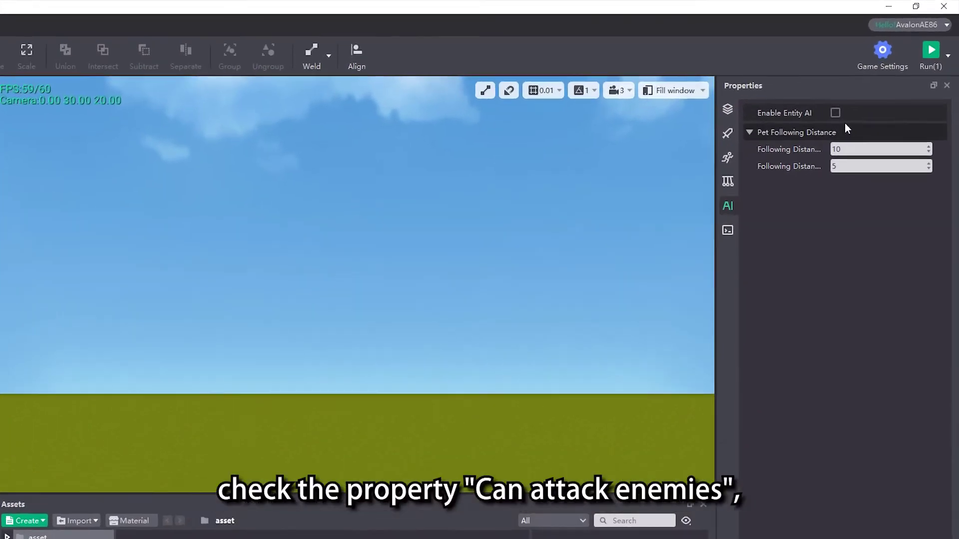
pyautogui.click(857, 93)
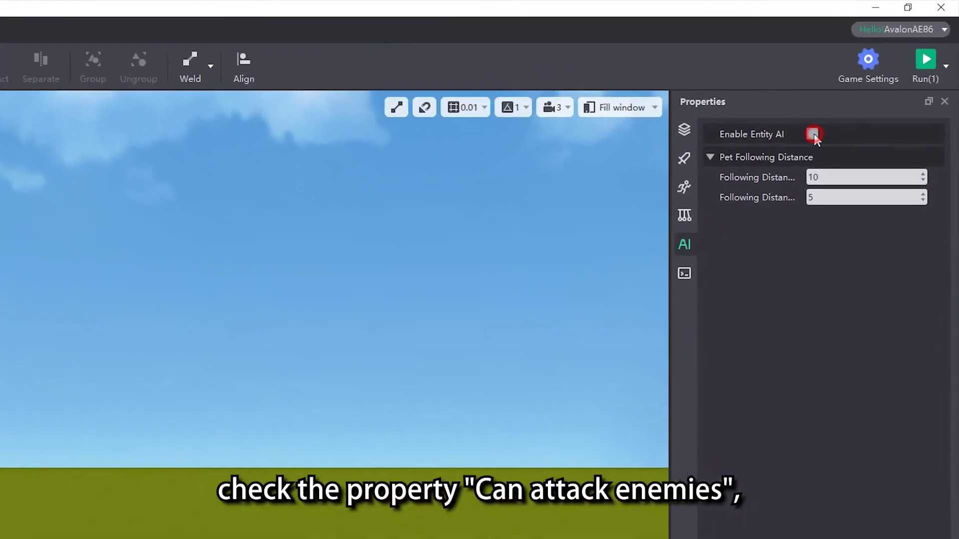
# Let the monster attack enemies using Automatic attack mode.
pyautogui.click(709, 179)
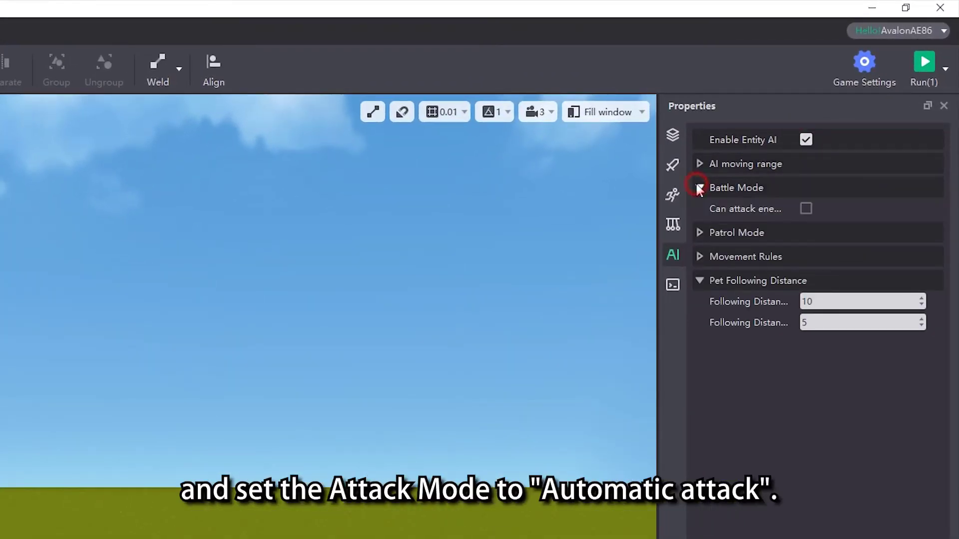
pyautogui.click(807, 209)
pyautogui.click(826, 229)
pyautogui.click(847, 254)
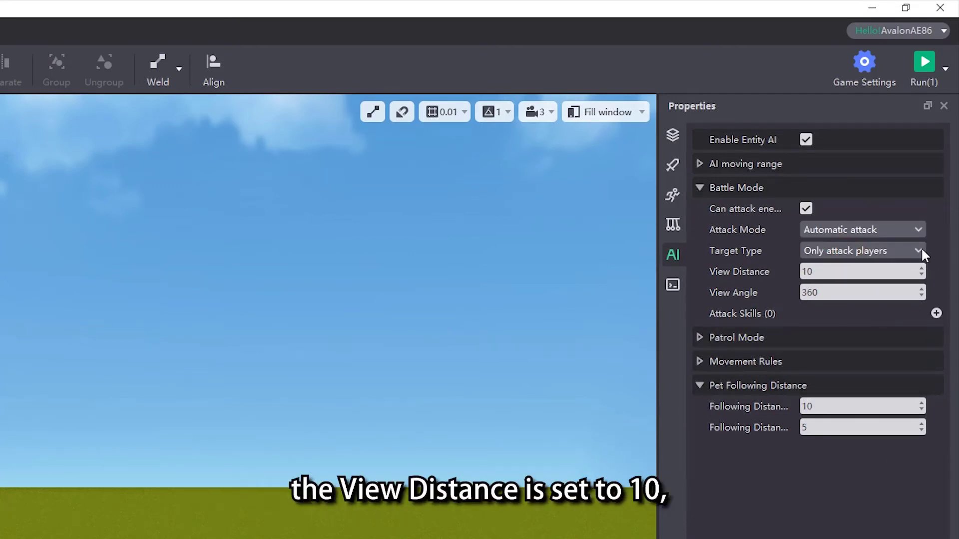
# Change the monster's View Angle from 360 to 270.
pyautogui.click(866, 272)
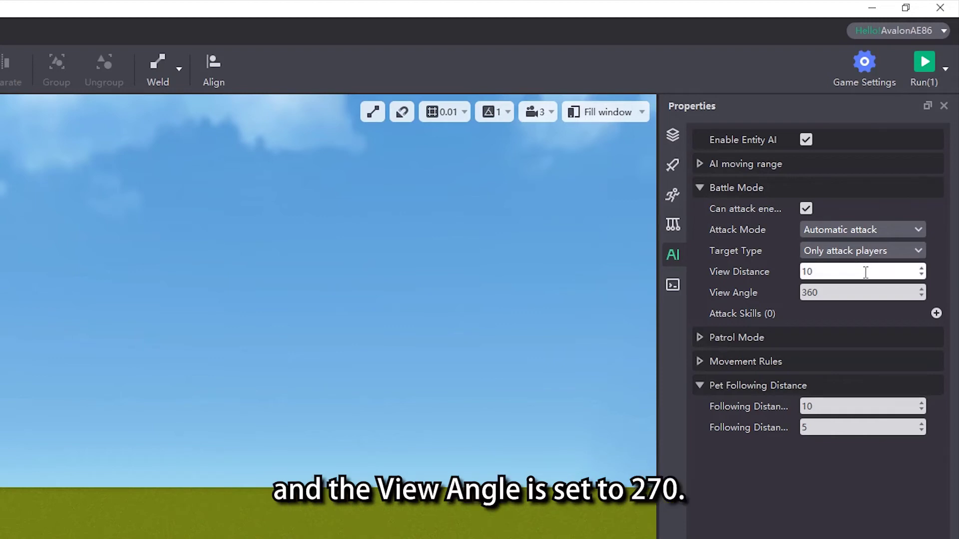
pyautogui.click(846, 295)
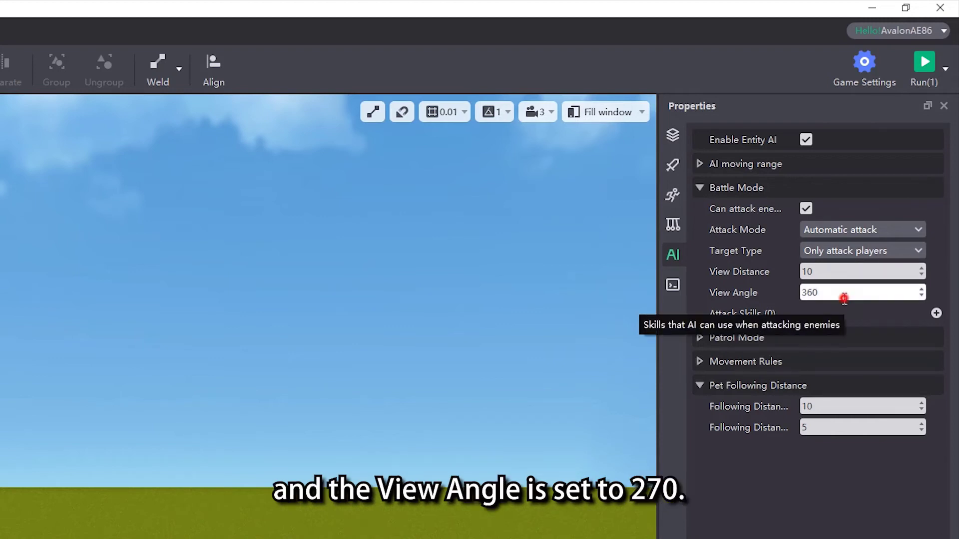
pyautogui.moveTo(845, 294); pyautogui.dragTo(782, 297)
pyautogui.write('270')
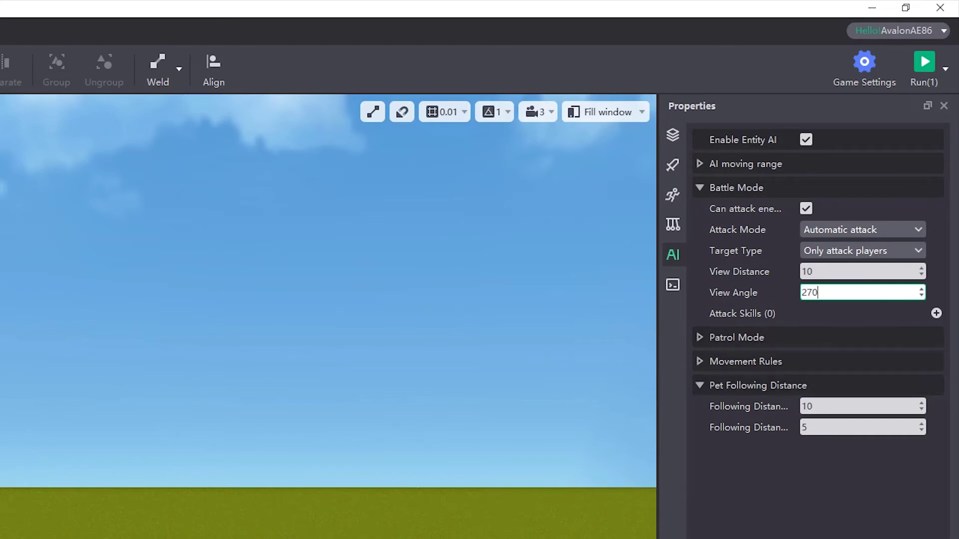
pyautogui.click(867, 534)
# Add two attack skills, 'attack' in slot 1 and 'breath' in slot 2.
pyautogui.click(937, 313)
pyautogui.click(937, 313)
pyautogui.click(714, 334)
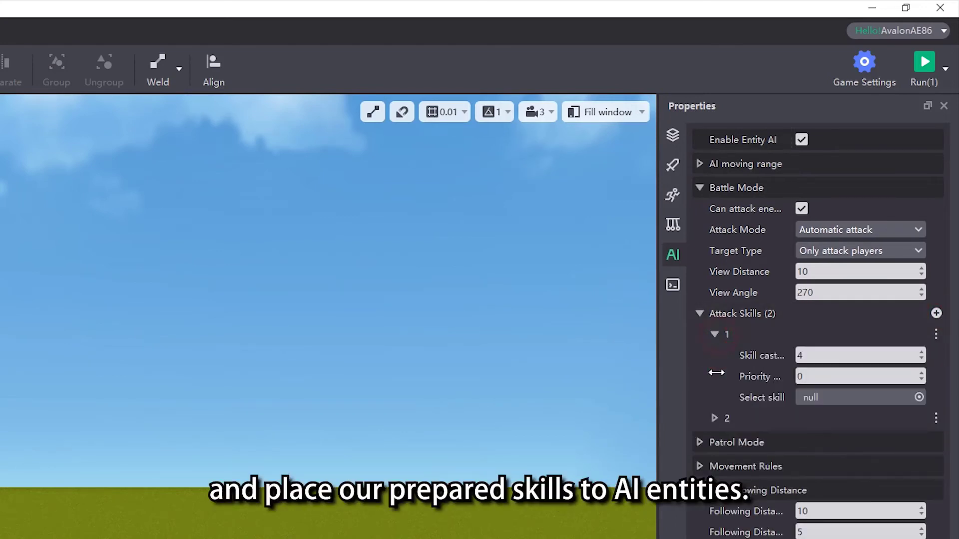
pyautogui.click(714, 419)
pyautogui.click(820, 397)
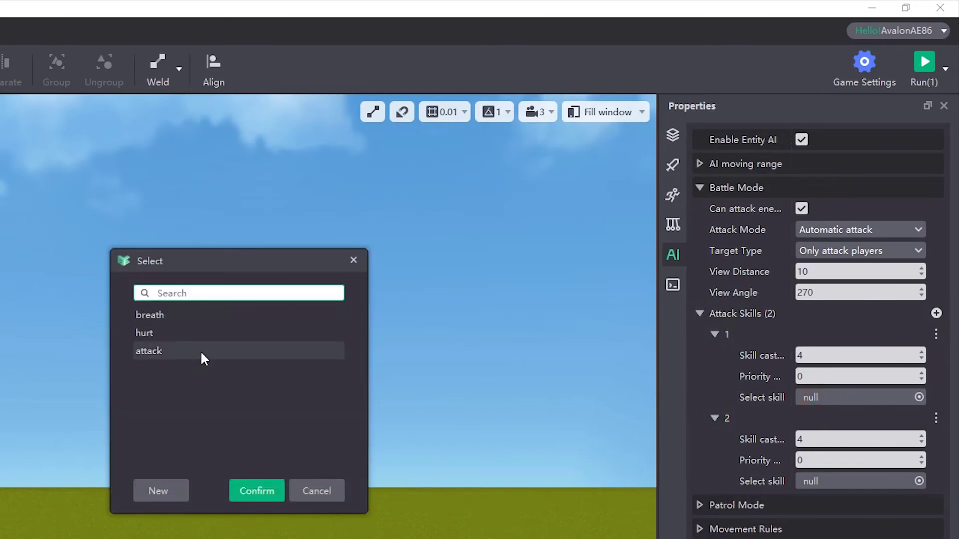
pyautogui.click(202, 351)
pyautogui.click(235, 491)
pyautogui.click(815, 481)
pyautogui.click(212, 319)
pyautogui.click(257, 491)
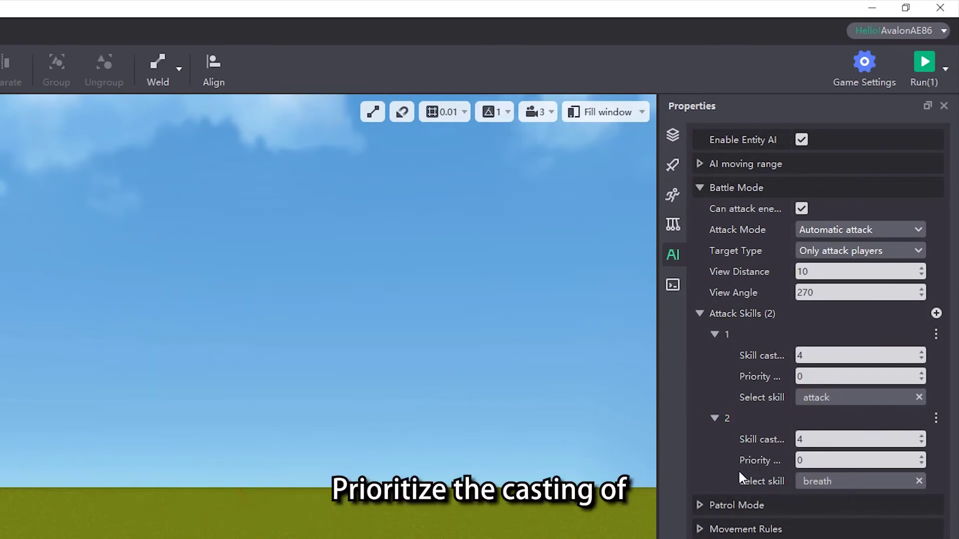
pyautogui.click(809, 459)
# Give the breath skill priority 1 and set the Patrol Method to Patrol randomly.
pyautogui.write('1')
pyautogui.press('Return')
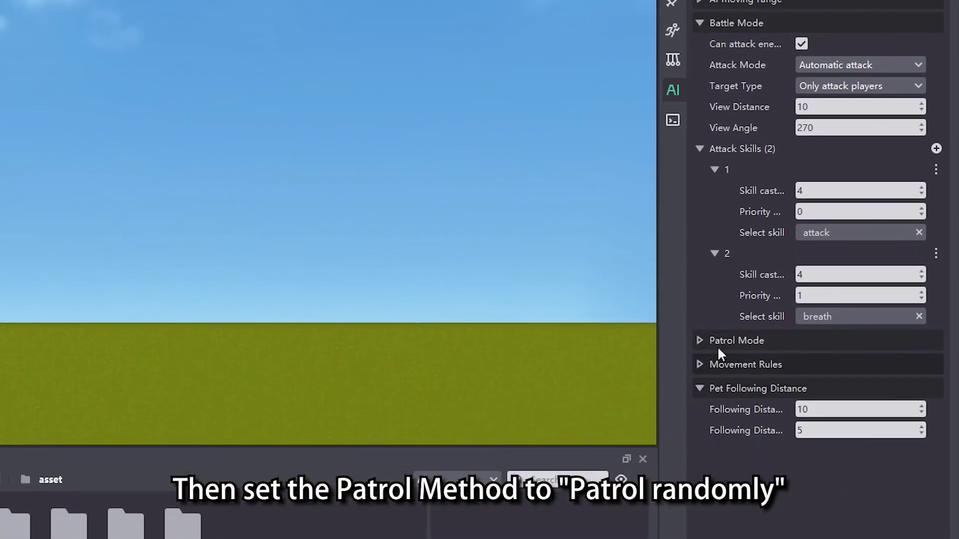
pyautogui.click(699, 505)
pyautogui.click(858, 367)
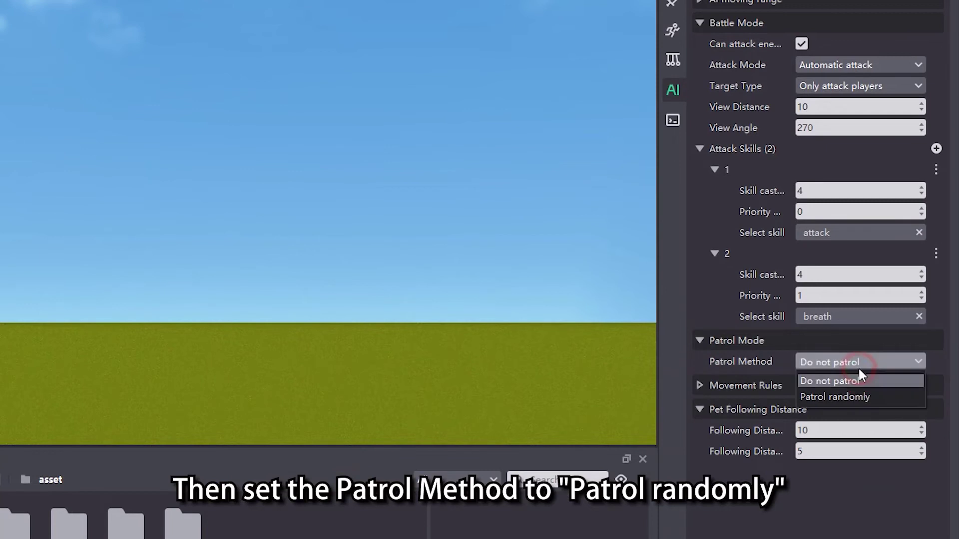
pyautogui.click(858, 399)
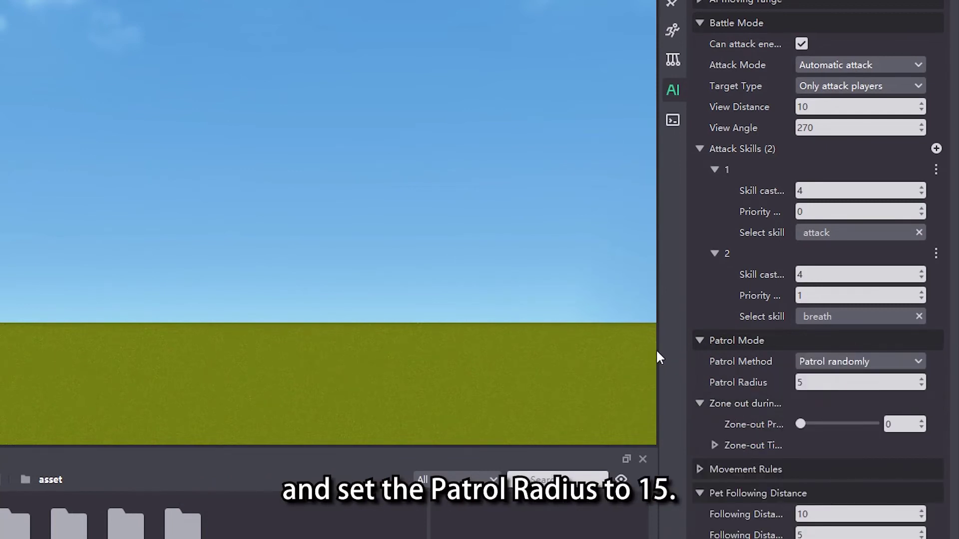
# Set the Patrol Radius to 15 and enable smart look under Movement Rules.
pyautogui.moveTo(658, 350); pyautogui.dragTo(526, 350)
pyautogui.click(742, 382)
pyautogui.write('15')
pyautogui.click(582, 469)
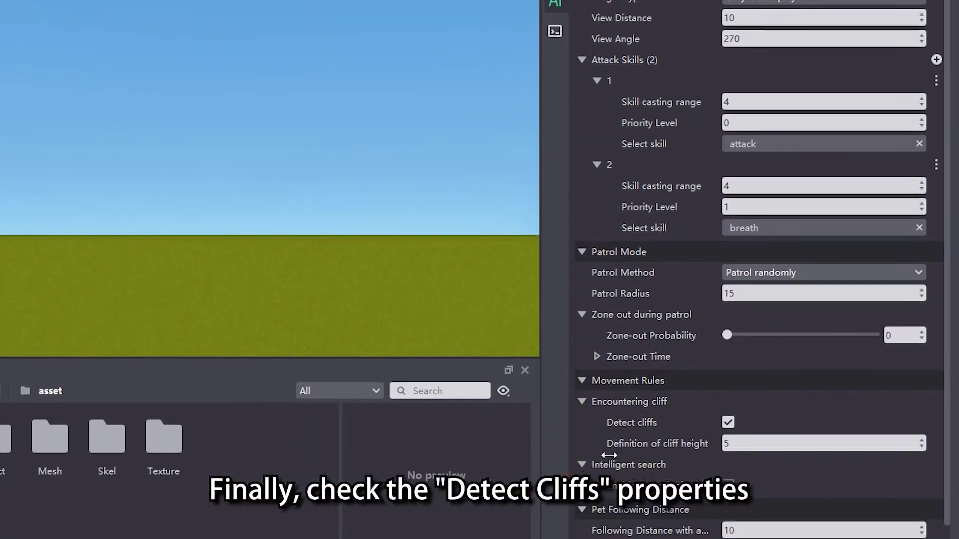
pyautogui.scroll(-1, 728, 474)
pyautogui.click(728, 453)
pyautogui.click(325, 173)
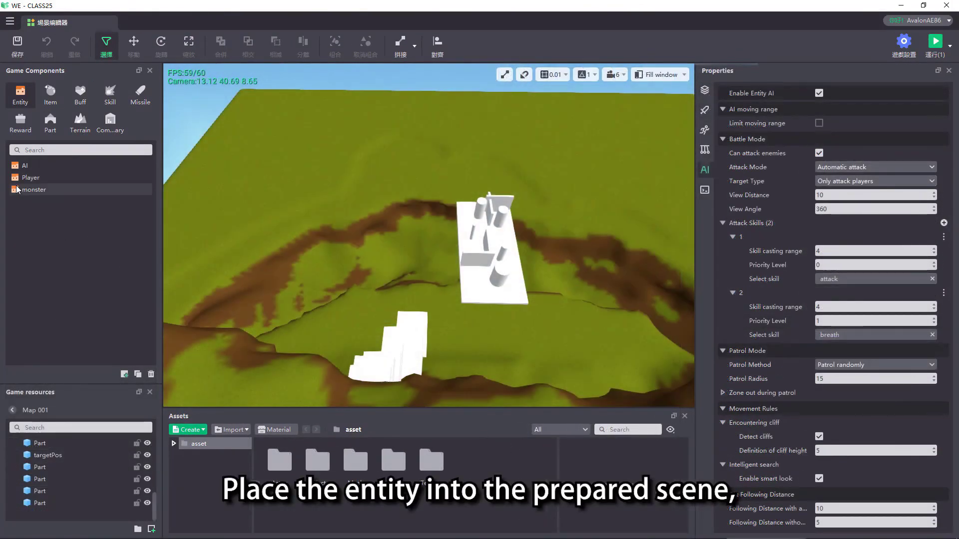
# Drag the monster from Game Components into the hilly scene viewport.
pyautogui.moveTo(16, 189)
pyautogui.mouseDown()
pyautogui.moveTo(349, 269)
pyautogui.moveTo(379, 265)
pyautogui.mouseUp()
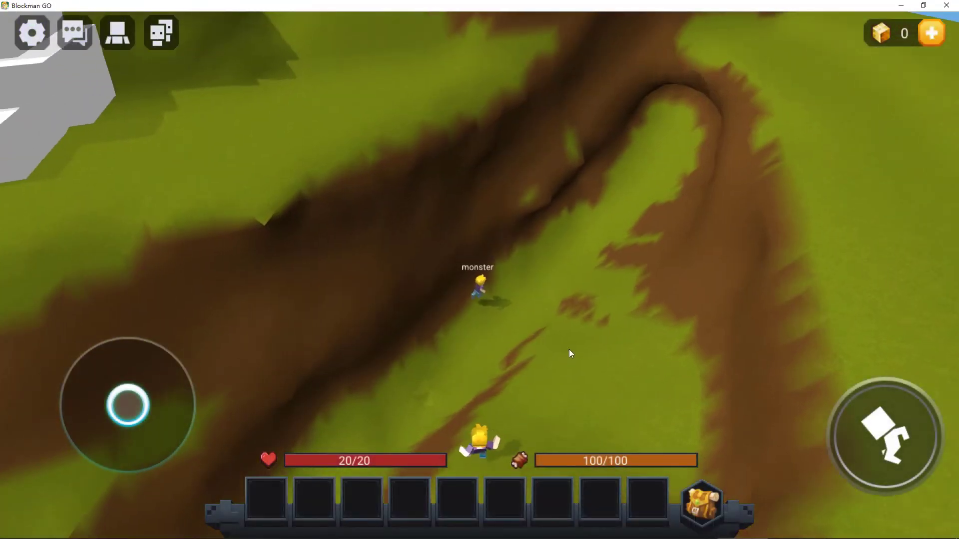
# Run the player toward the monster until its attack drops health to 18/20.
pyautogui.press('w')
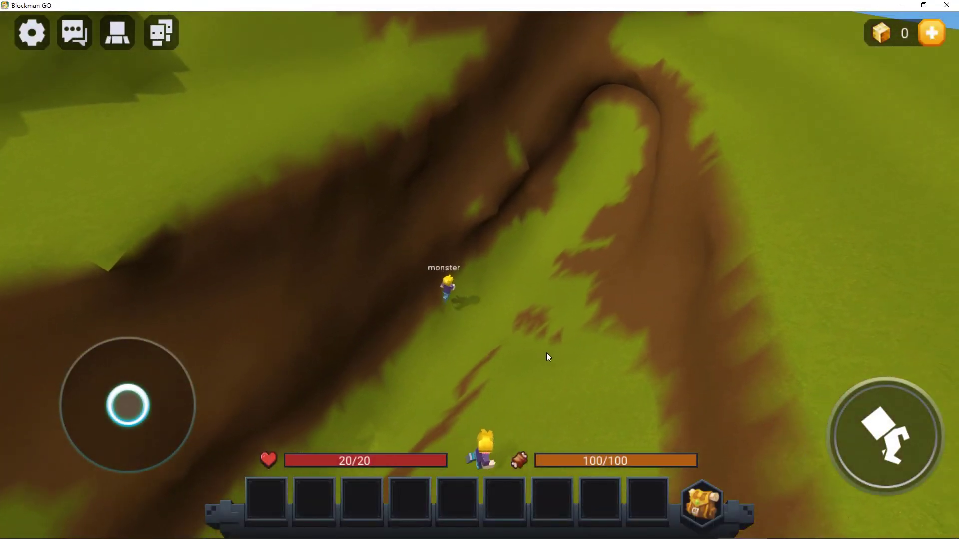
pyautogui.press('w')
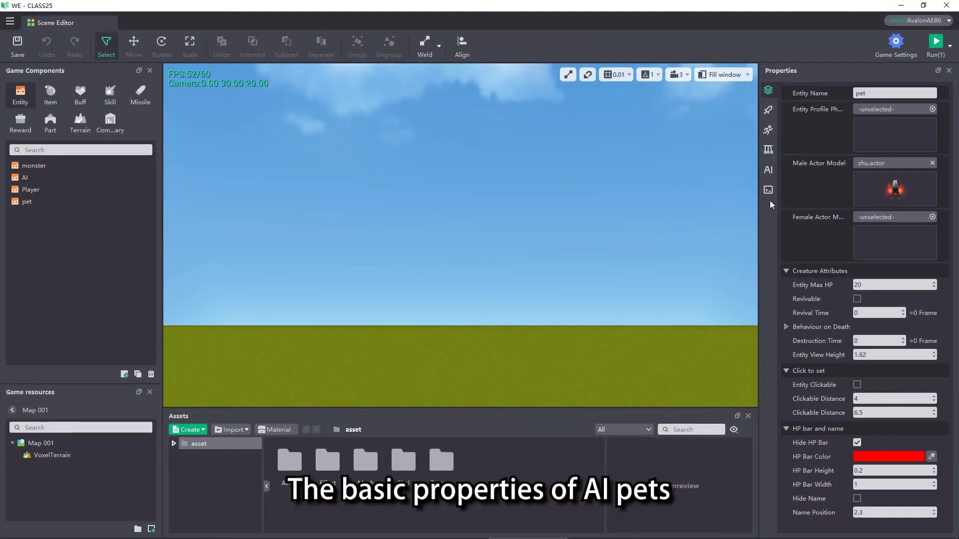
# Show the pet entity's AI settings for battle, patrol and following distance.
pyautogui.click(769, 174)
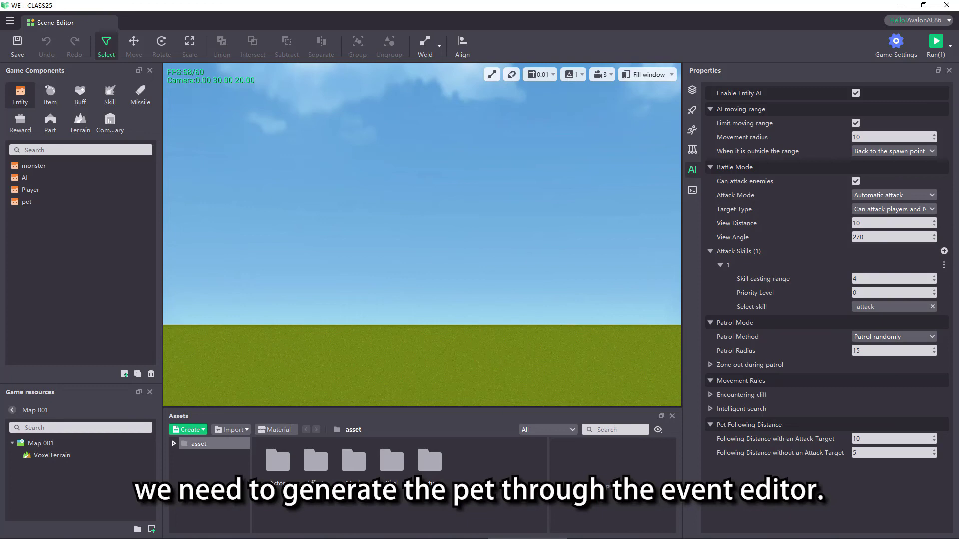
# Place the AI entity on the map and give Player a 'When the entity enters the game' event.
pyautogui.moveTo(24, 177); pyautogui.dragTo(679, 462)
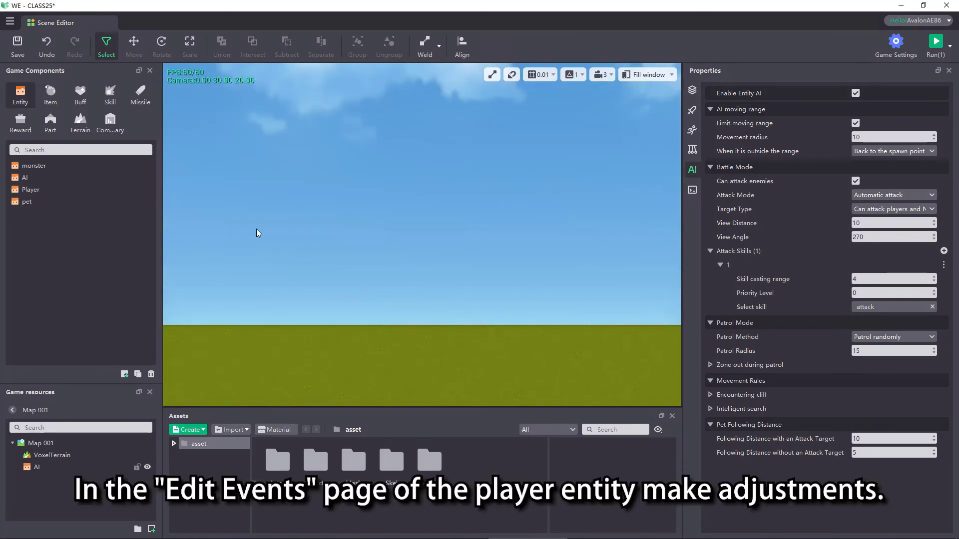
pyautogui.click(64, 188)
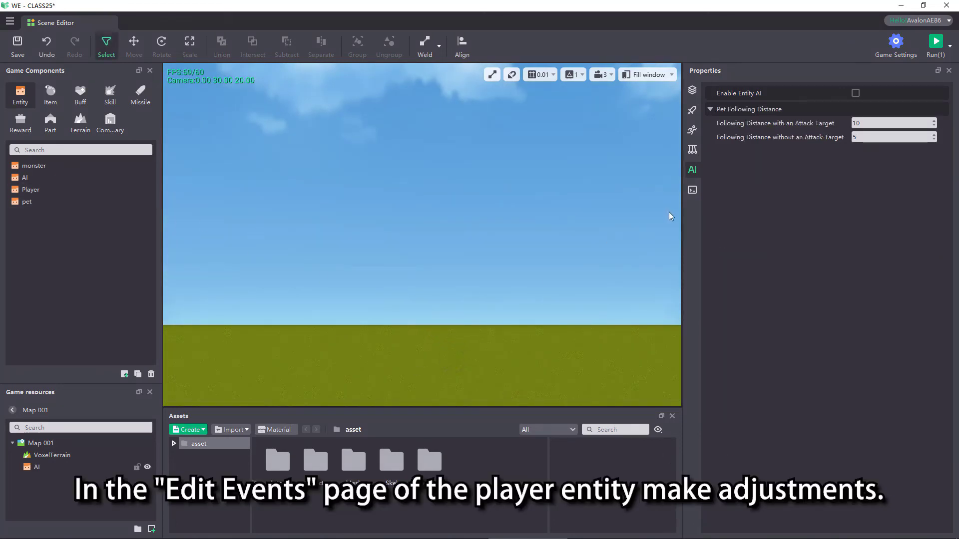
pyautogui.click(692, 191)
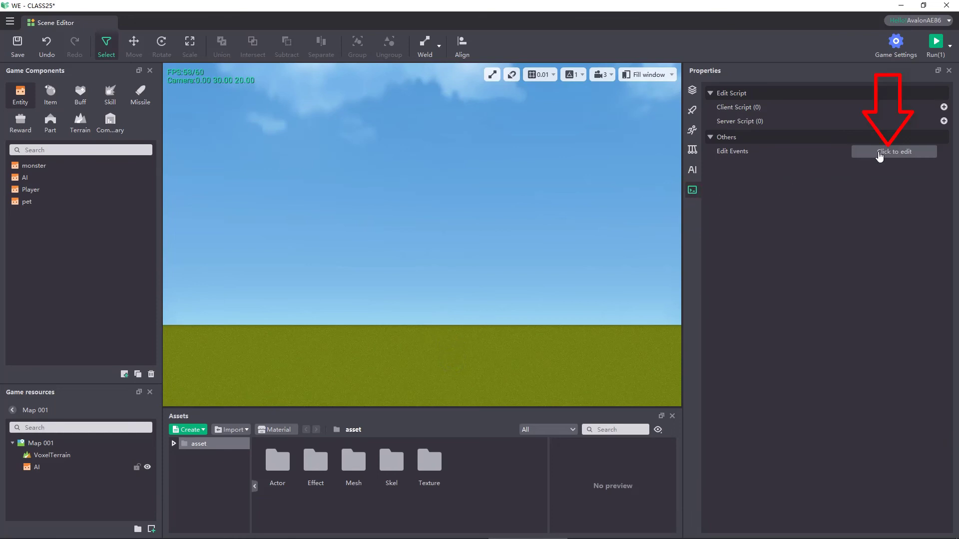
pyautogui.click(880, 157)
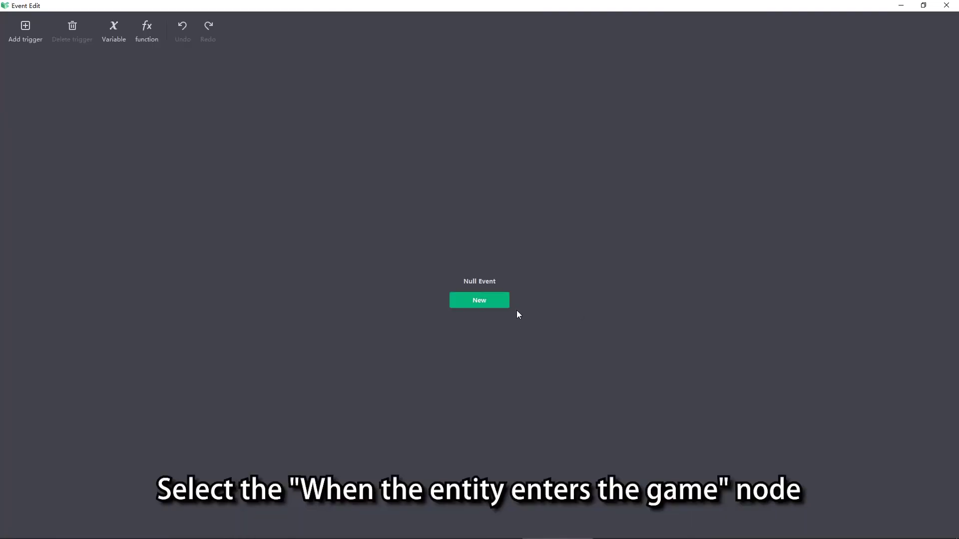
pyautogui.click(498, 302)
pyautogui.click(488, 203)
# Add a Create Pet action to that trigger with Pet set to 'pet'.
pyautogui.click(334, 279)
pyautogui.scroll(-1, 397, 337)
pyautogui.click(400, 439)
pyautogui.moveTo(449, 284); pyautogui.dragTo(452, 256)
pyautogui.click(469, 284)
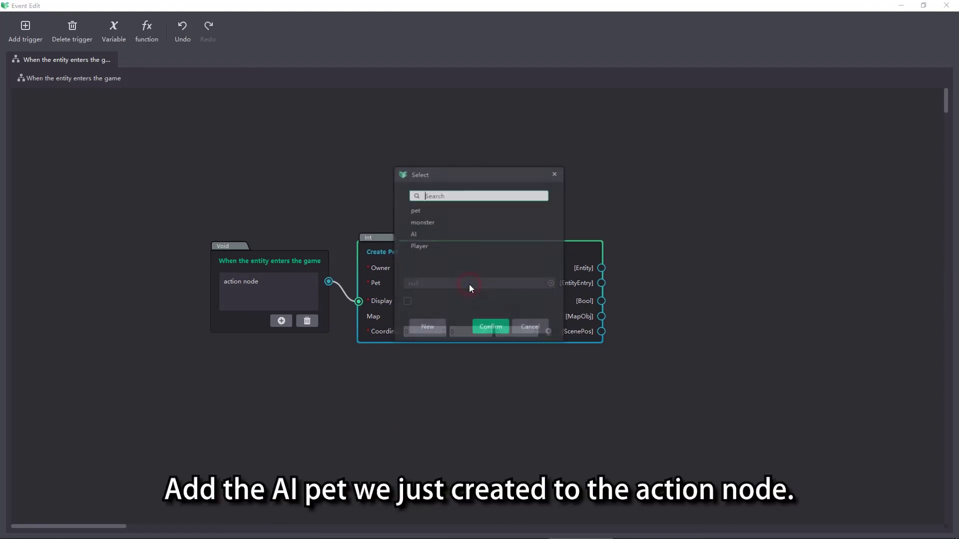
pyautogui.click(439, 211)
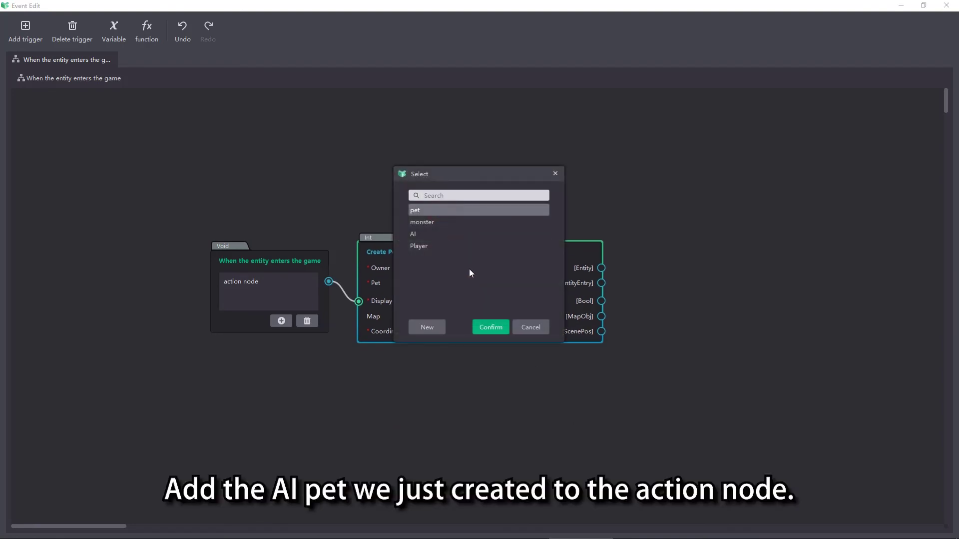
pyautogui.click(491, 327)
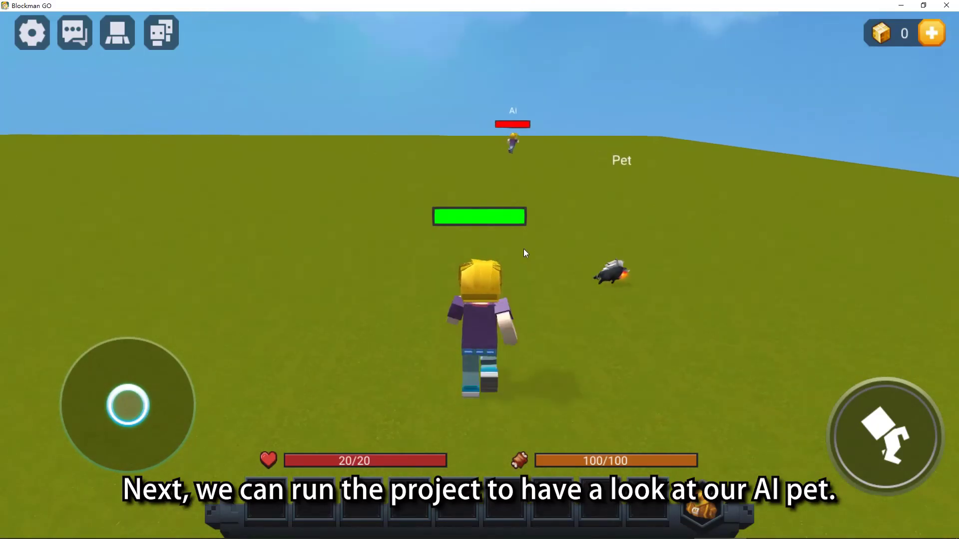
# Turn the camera toward the pet and run forward and left to watch it follow.
pyautogui.moveTo(572, 256); pyautogui.dragTo(689, 264)
pyautogui.press('w')
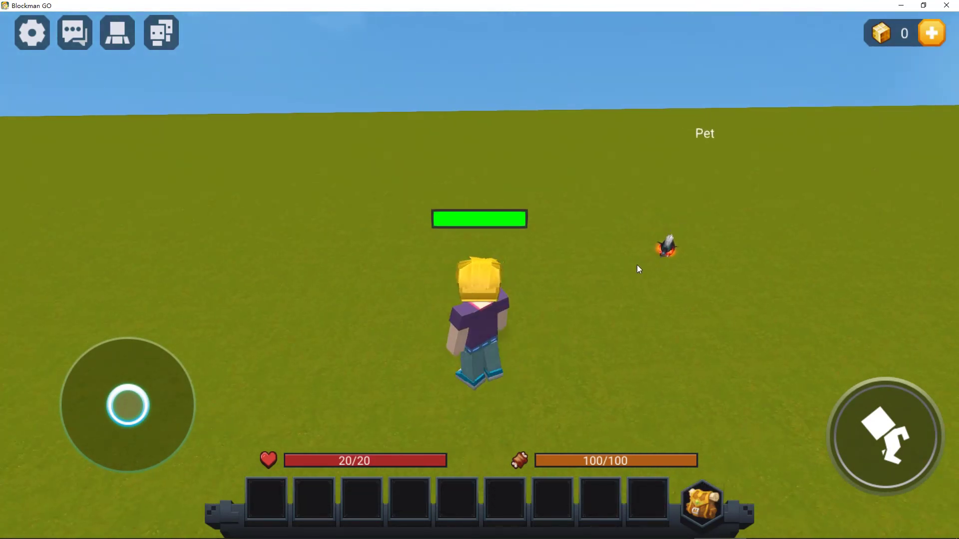
pyautogui.press('a')
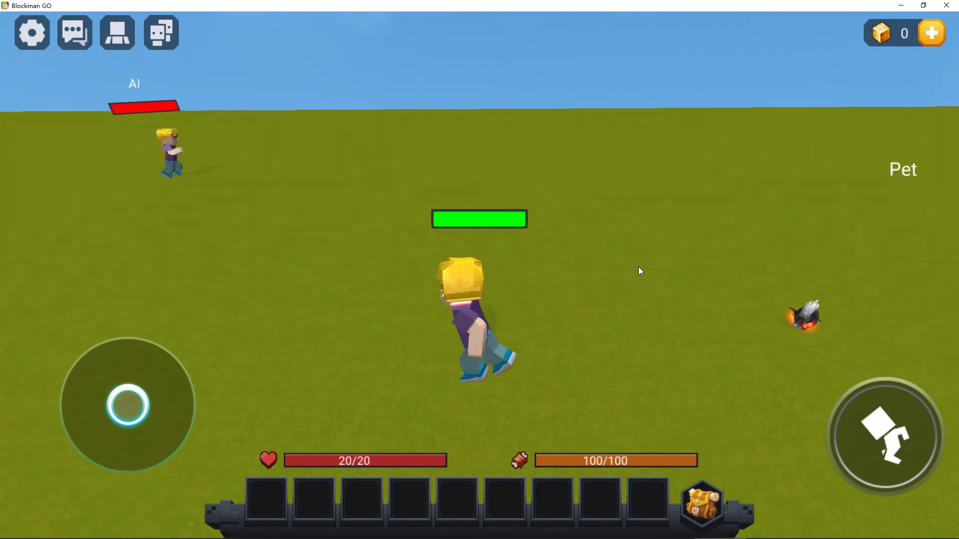